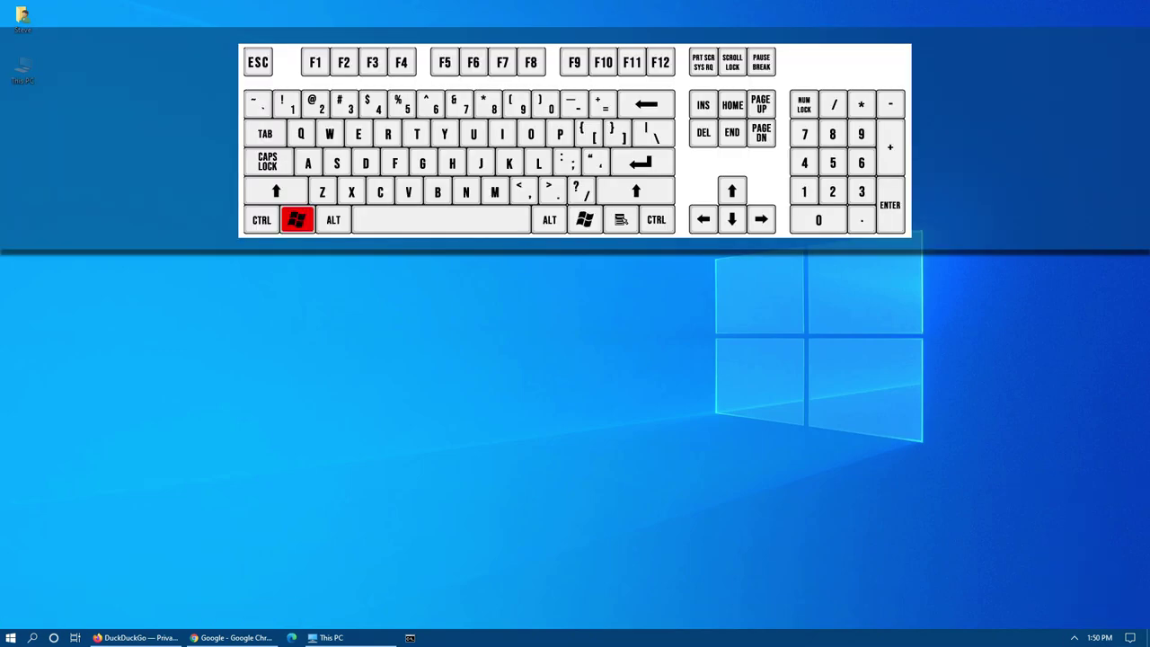
# - Open and close the Start menu, and do the same with the quick link menu of system tools
pyautogui.press('super')
pyautogui.press('super')
pyautogui.press('super+x')
pyautogui.press('super+x')
# - Open Windows Search, and open the Cortana window
pyautogui.press('super+s')
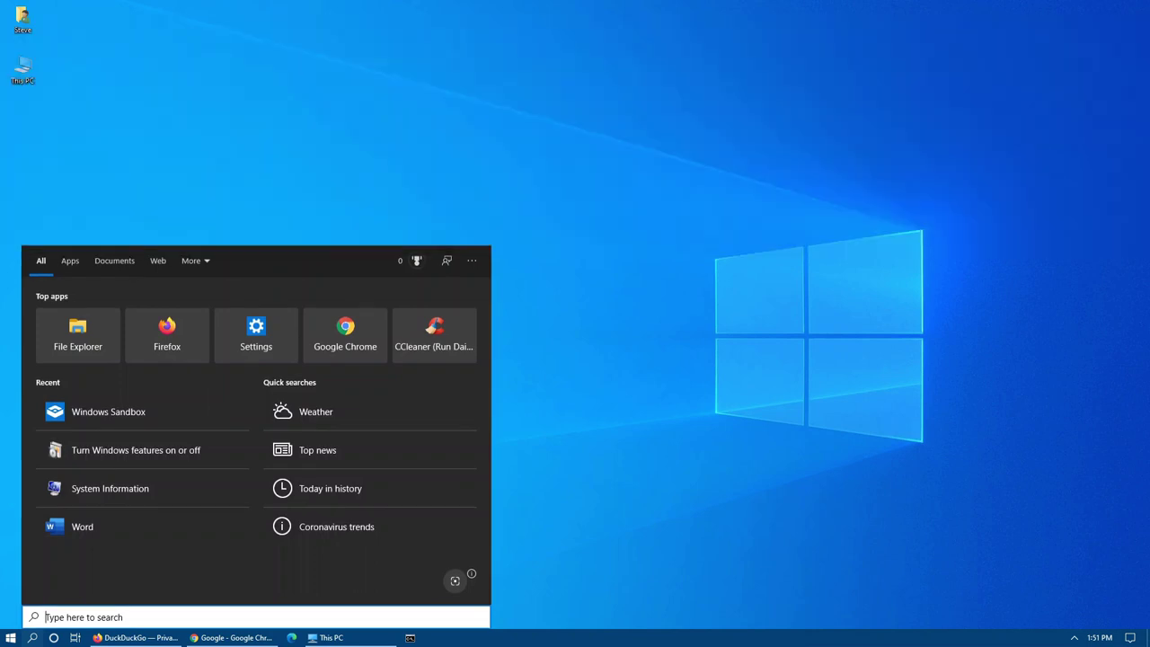
pyautogui.press('super+c')
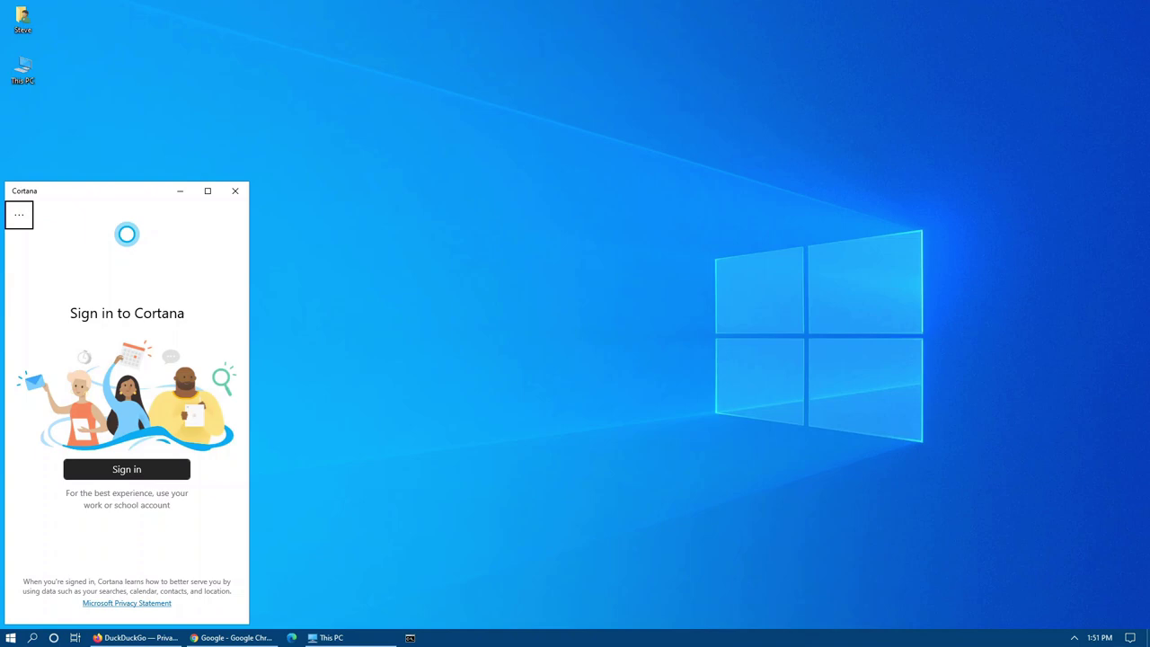
# - Show all open windows in Task View and close the Google Chrome, This PC, Firefox and Cortana windows
pyautogui.press('super')
pyautogui.press('super+Tab')
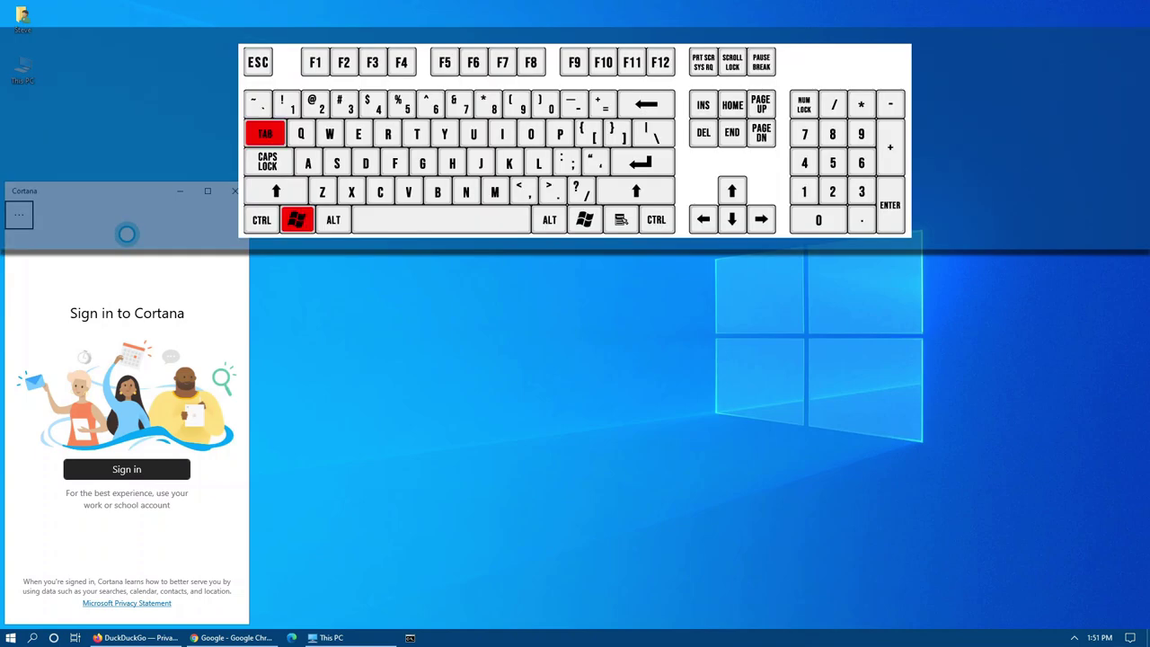
pyautogui.press('Escape')
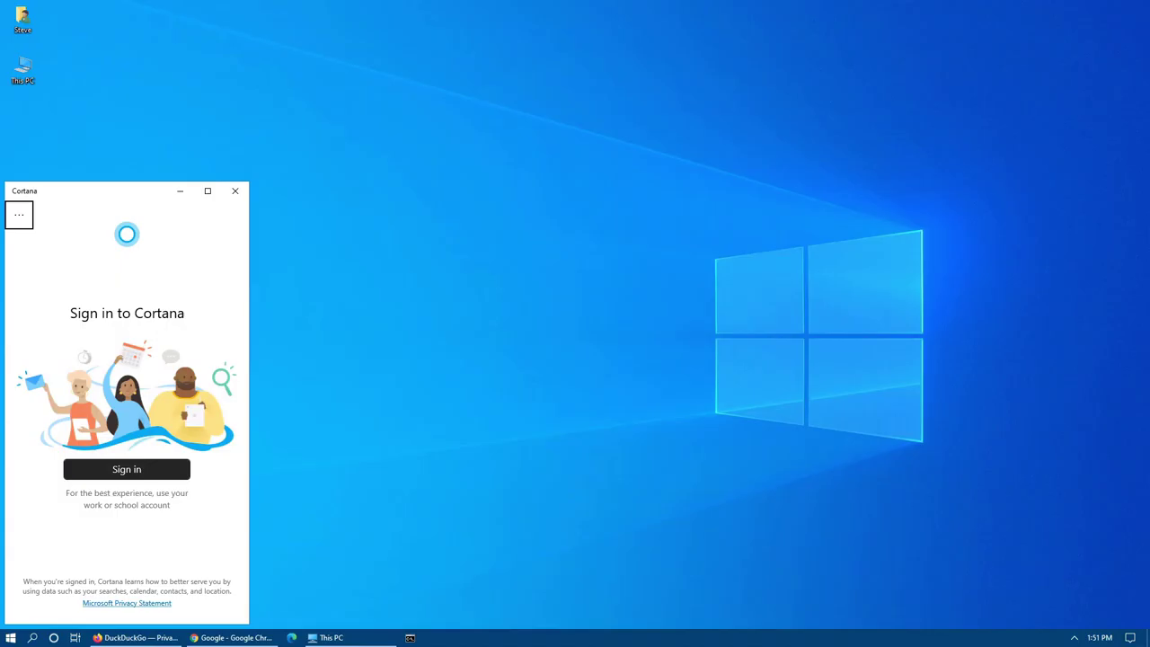
pyautogui.press('super+Tab')
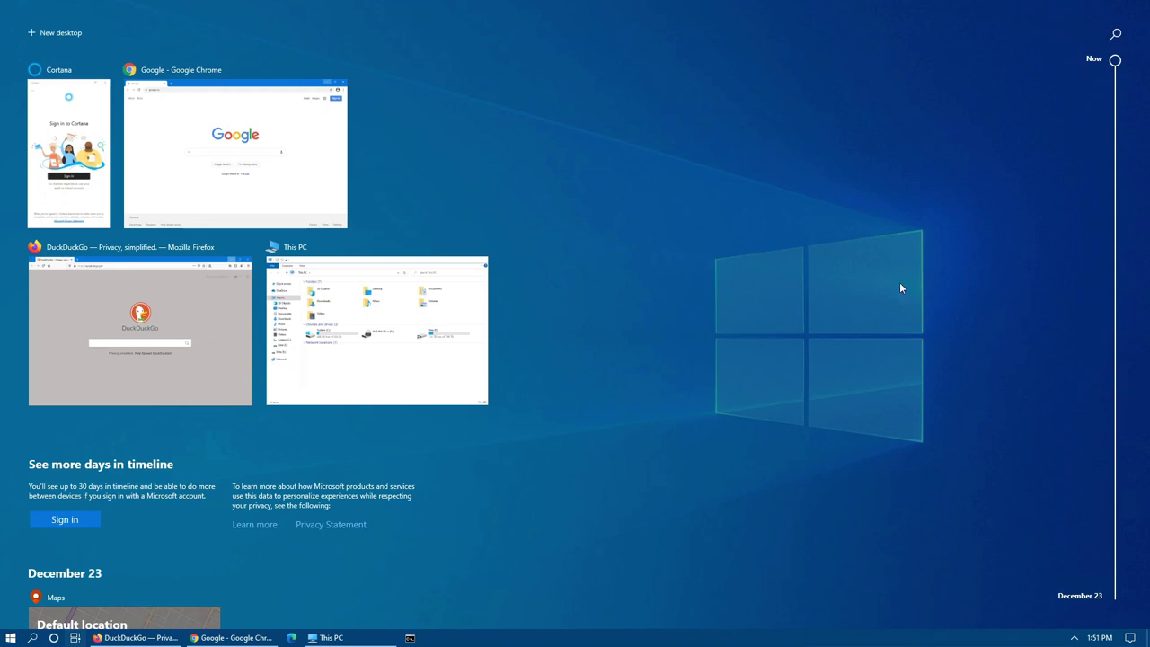
pyautogui.click(342, 72)
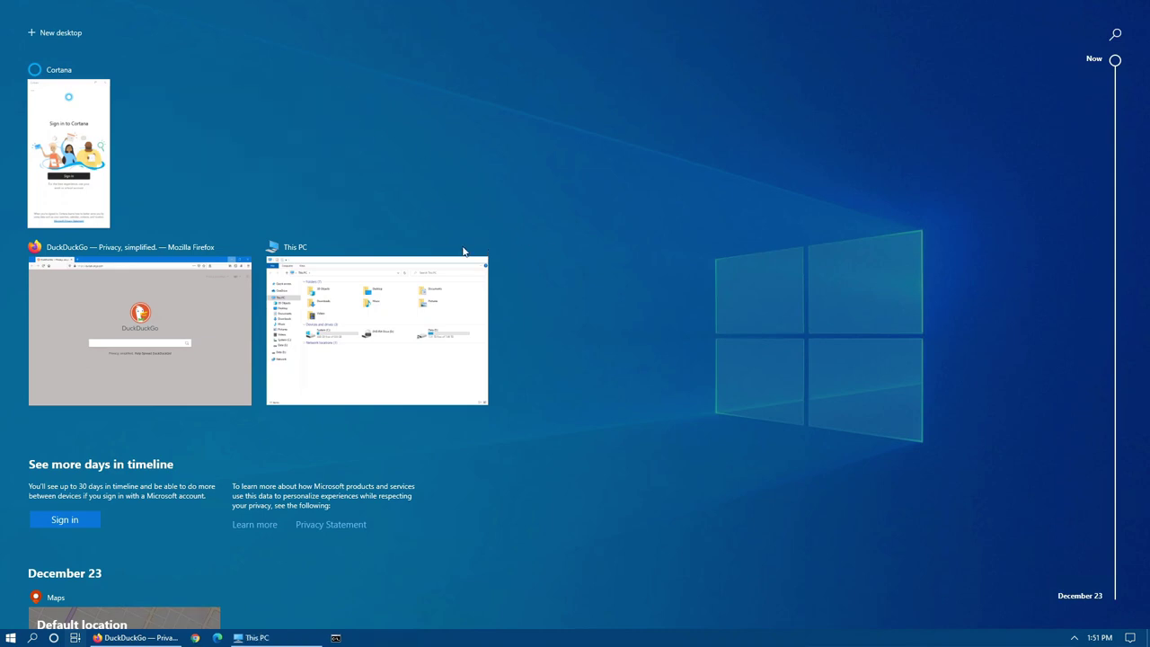
pyautogui.click(481, 249)
pyautogui.click(245, 248)
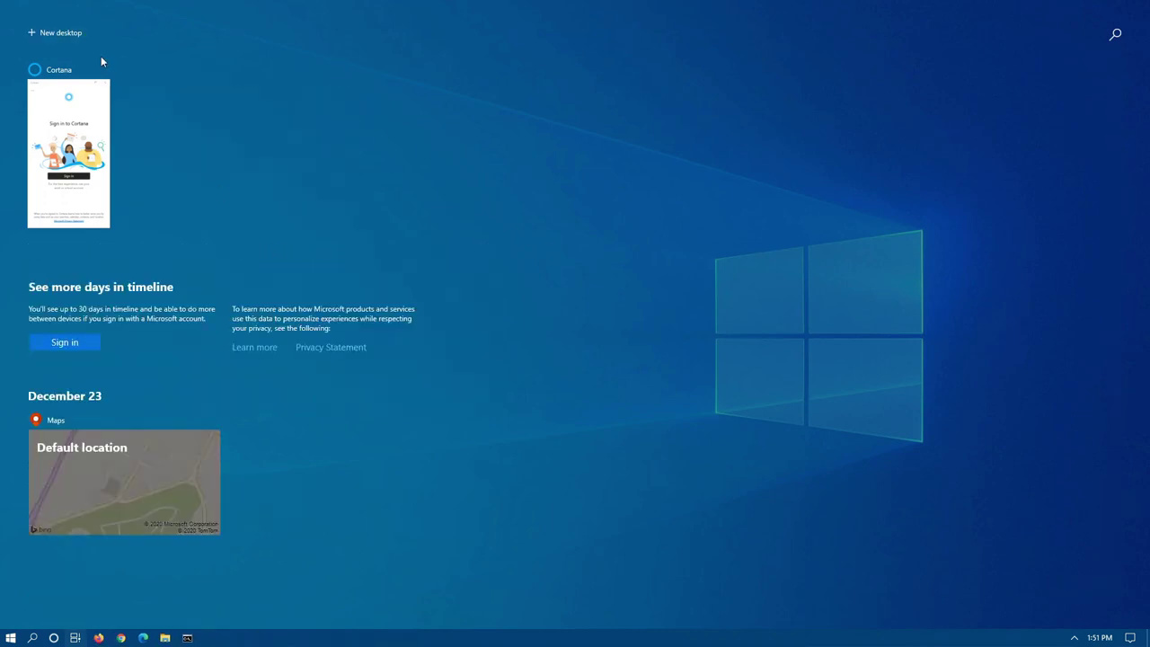
pyautogui.click(312, 114)
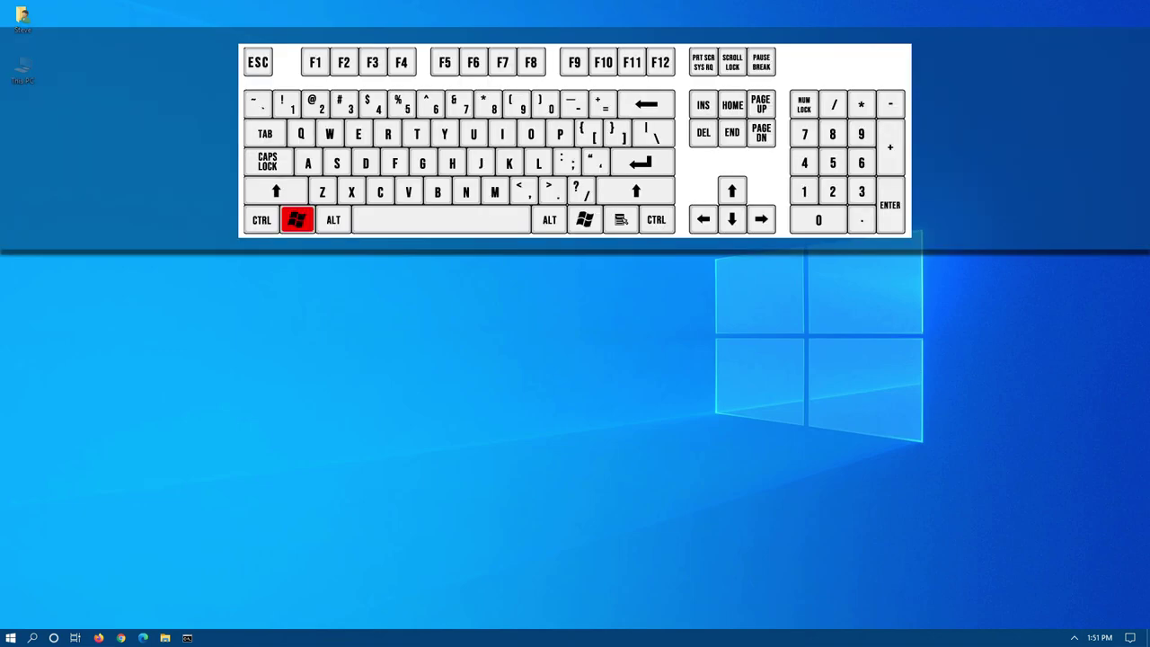
# - Cycle the focus through the taskbar apps as far as Command Prompt, and go back one to open File Explorer
pyautogui.press('super+t')
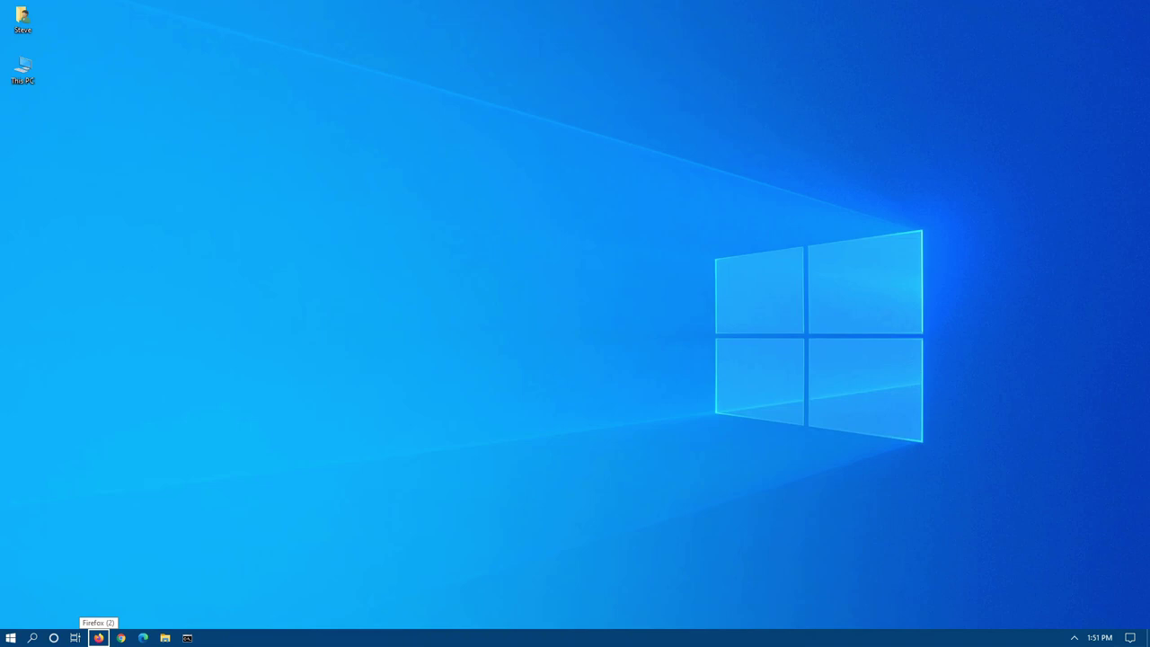
pyautogui.press('super+t')
pyautogui.press('super+t')
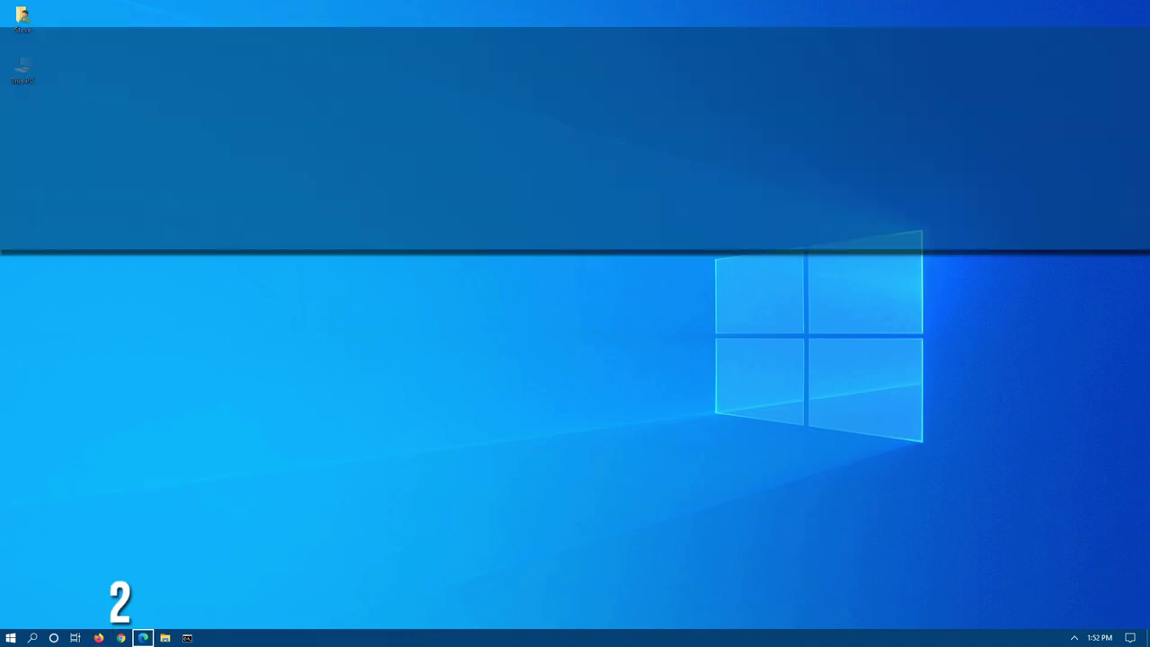
pyautogui.press('super+t')
pyautogui.press('super+t')
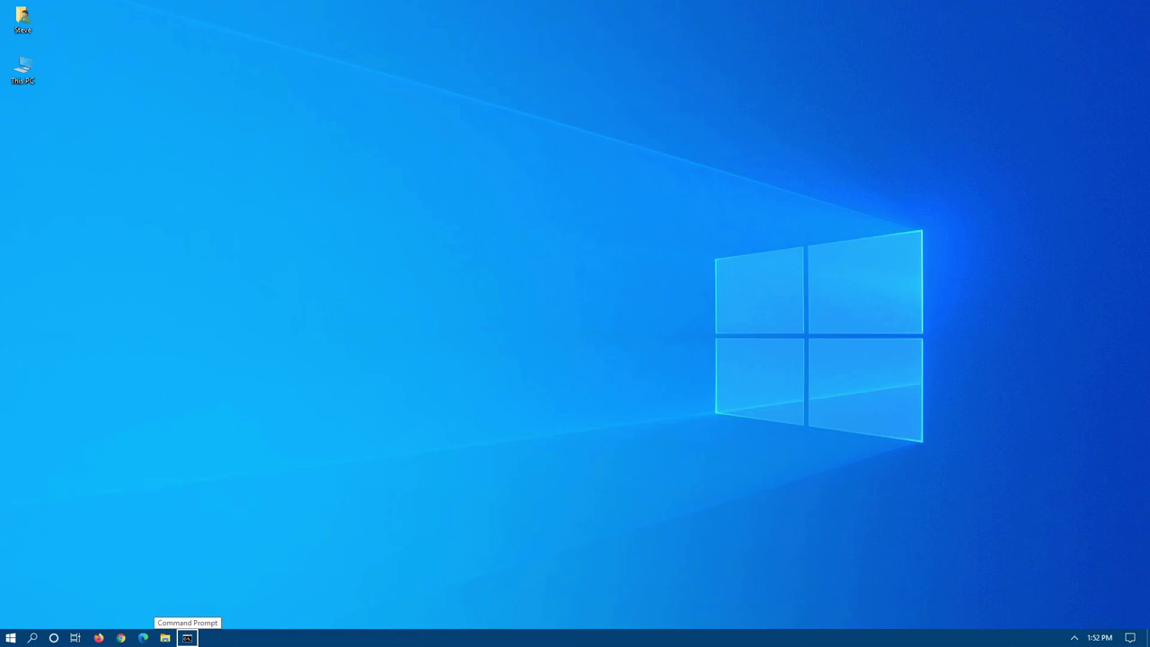
pyautogui.press('shift+super+t')
pyautogui.press('Return')
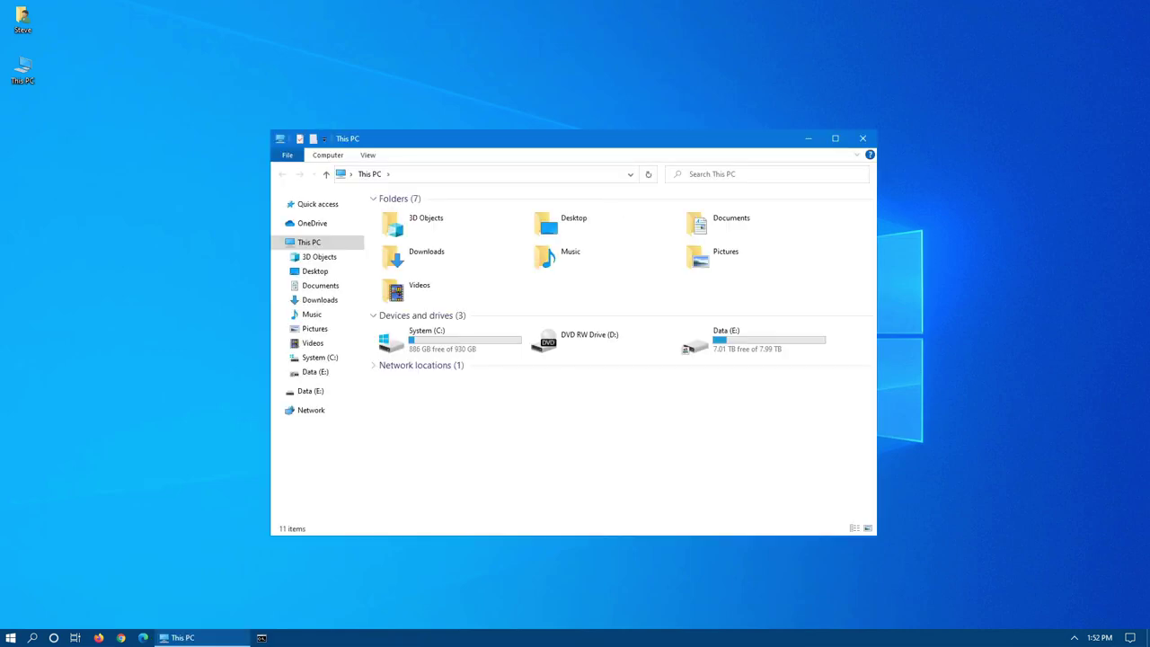
# - Open the Start menu, step the focus back and forth among the taskbar apps, and return to the File Explorer window
pyautogui.press('super')
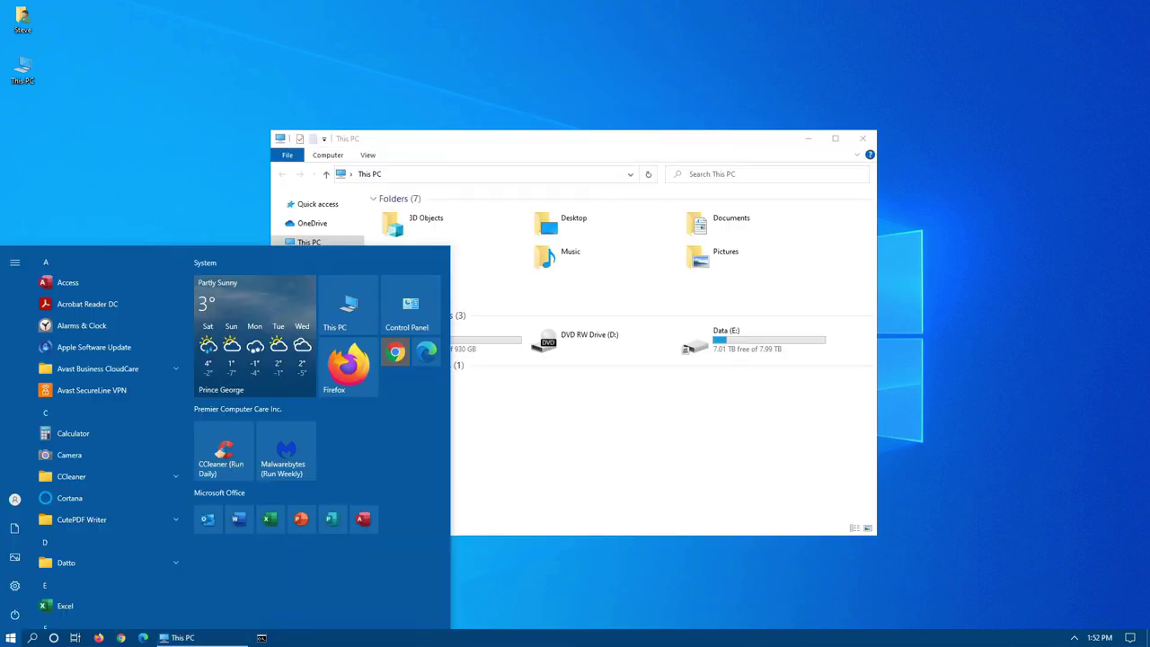
pyautogui.press('super+t')
pyautogui.press('Right')
pyautogui.press('Right')
pyautogui.press('Left')
pyautogui.press('Escape')
pyautogui.press('Escape')
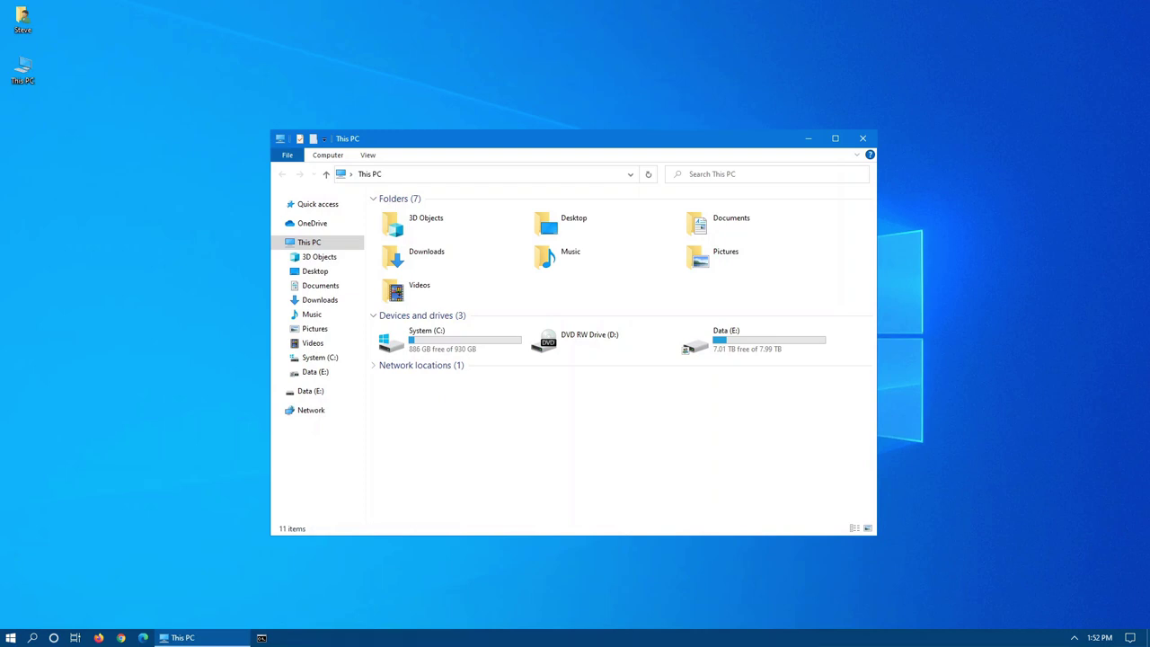
# - Open the first taskbar app, Firefox, and the fifth taskbar app, Command Prompt, by their positions
pyautogui.press('super')
pyautogui.press('super+1')
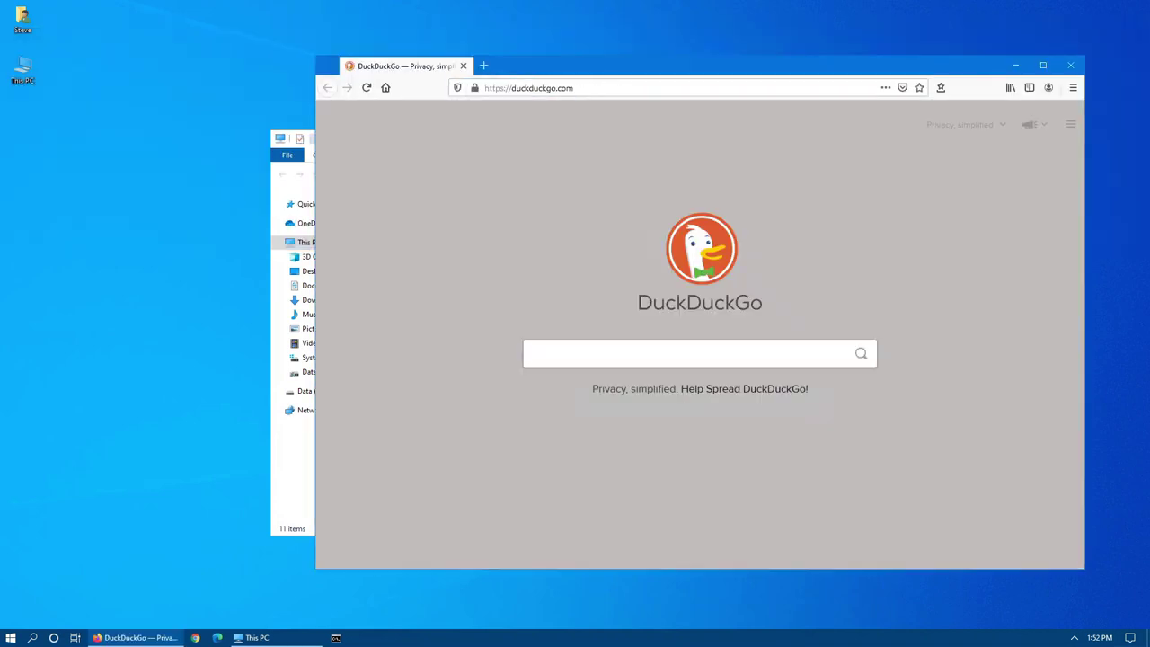
pyautogui.press('super')
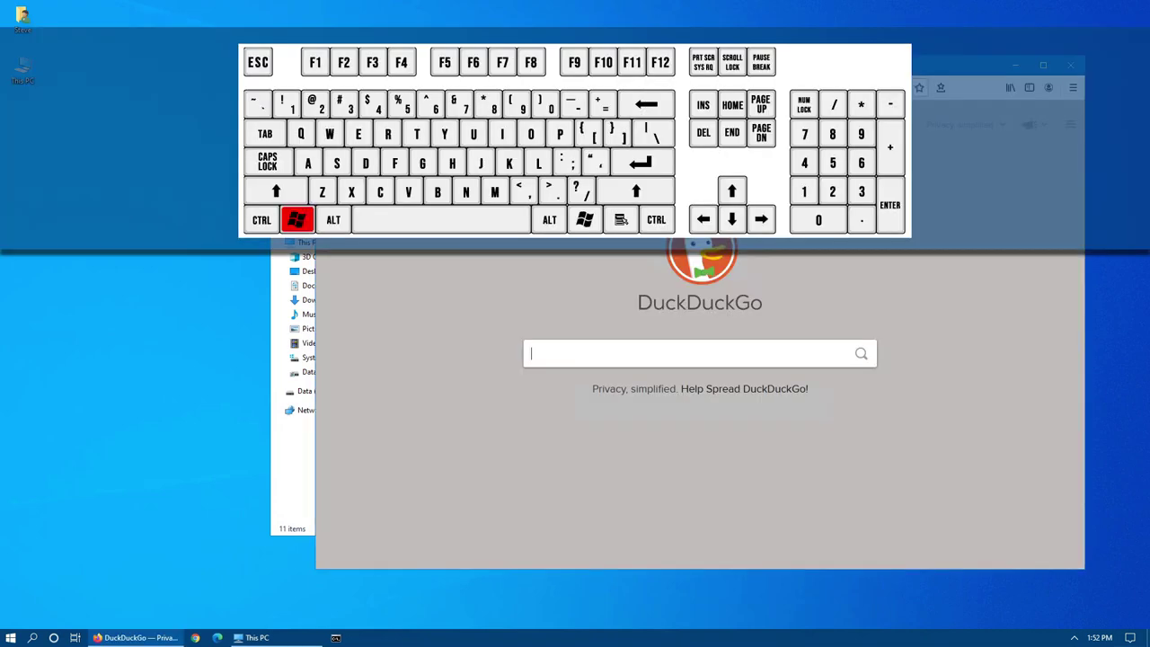
pyautogui.press('super+5')
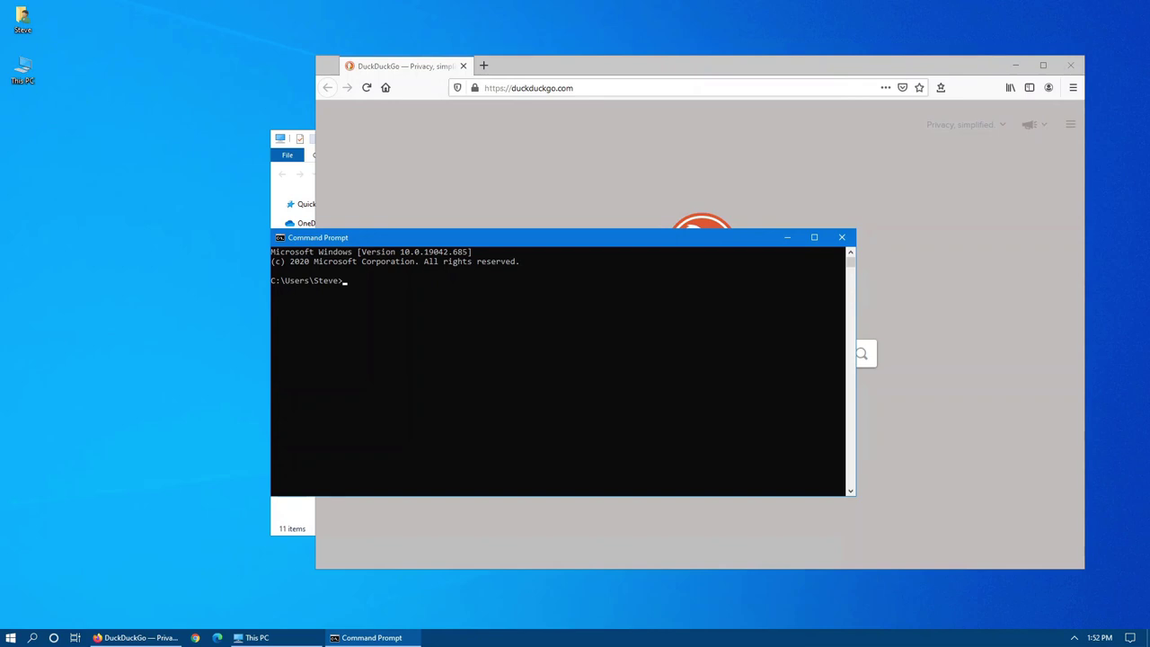
# - Launch a second Command Prompt instance and a new Google Chrome window by their taskbar positions
pyautogui.press('shift')
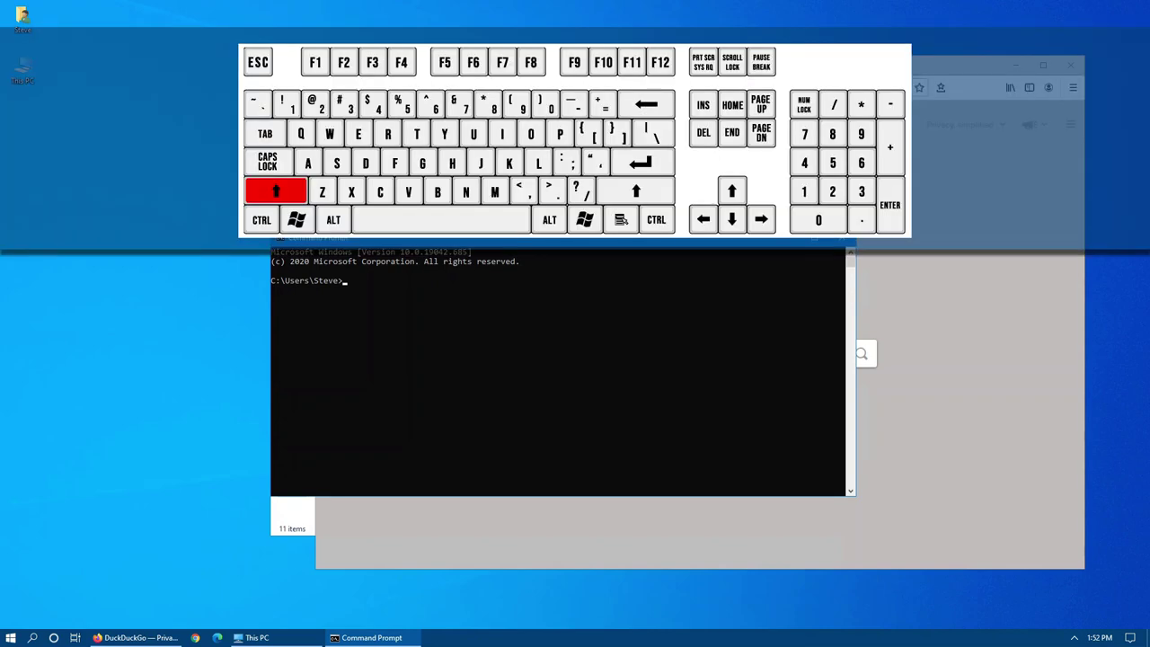
pyautogui.press('super')
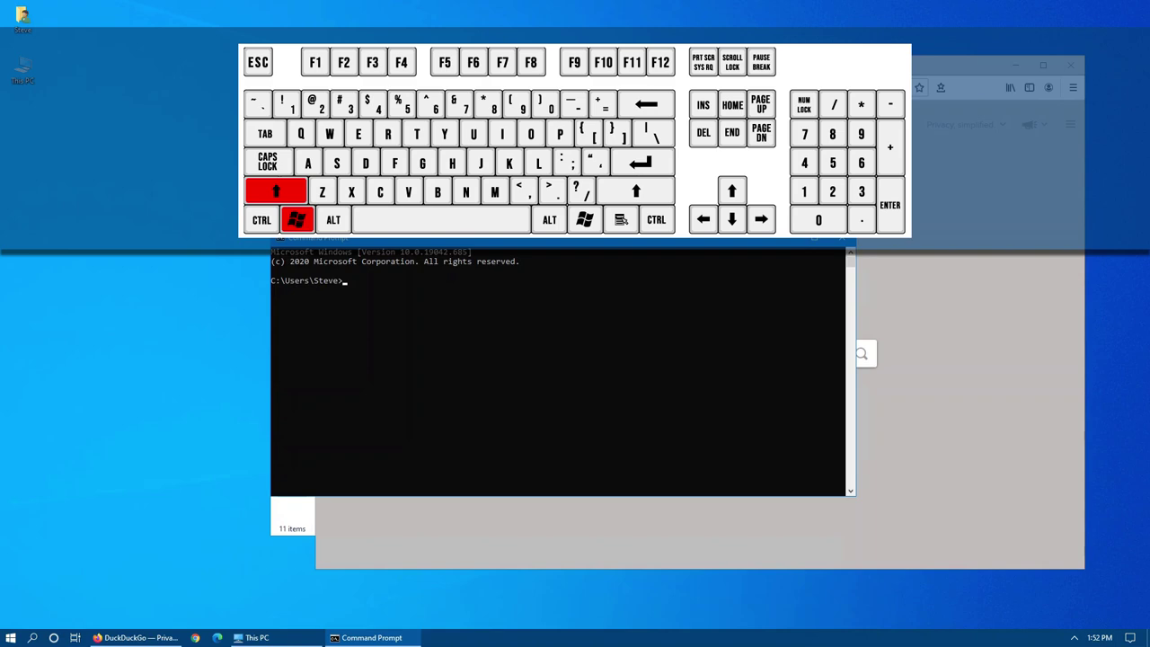
pyautogui.press('shift+super+5')
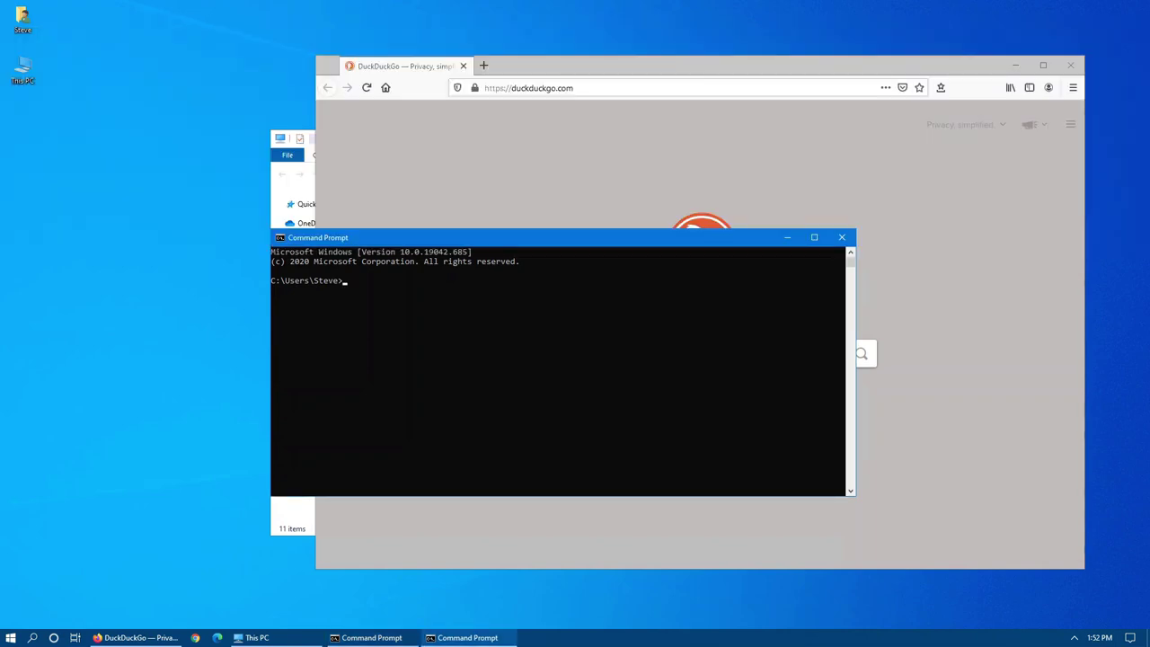
pyautogui.press('shift+super+2')
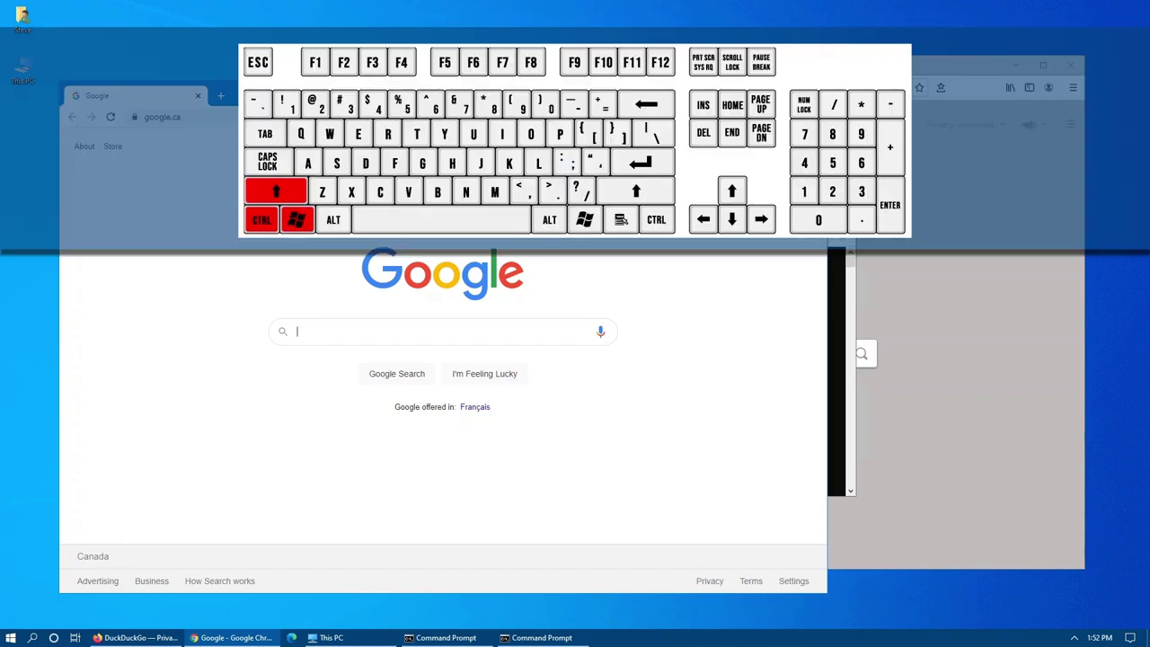
# - Launch Command Prompt as administrator by its taskbar position, and bring a regular Command Prompt window to the front
pyautogui.press('ctrl+shift+super+5')
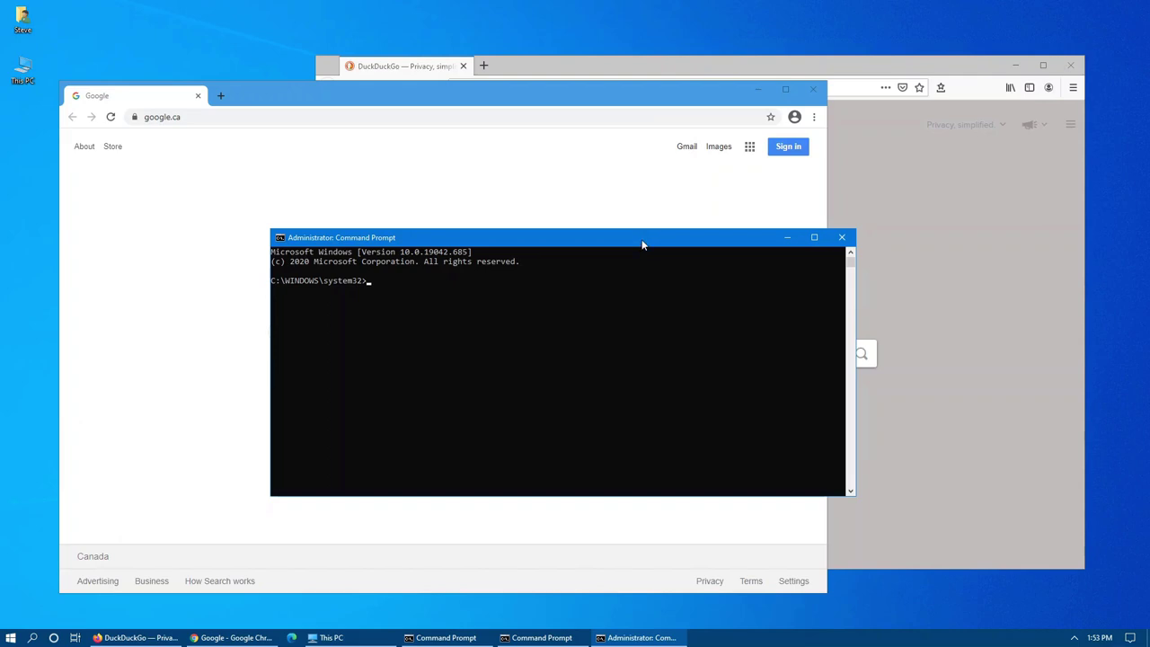
pyautogui.click(563, 638)
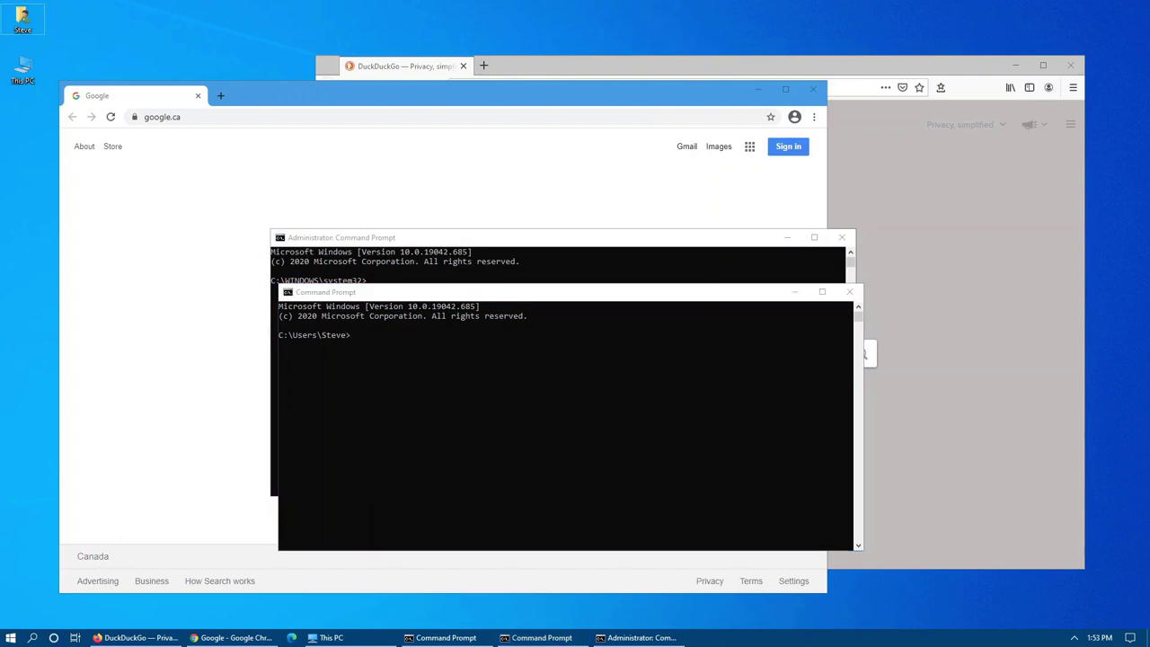
# - Focus the notification area, show its hidden icons, and move the selection among them
pyautogui.press('super')
pyautogui.press('super+b')
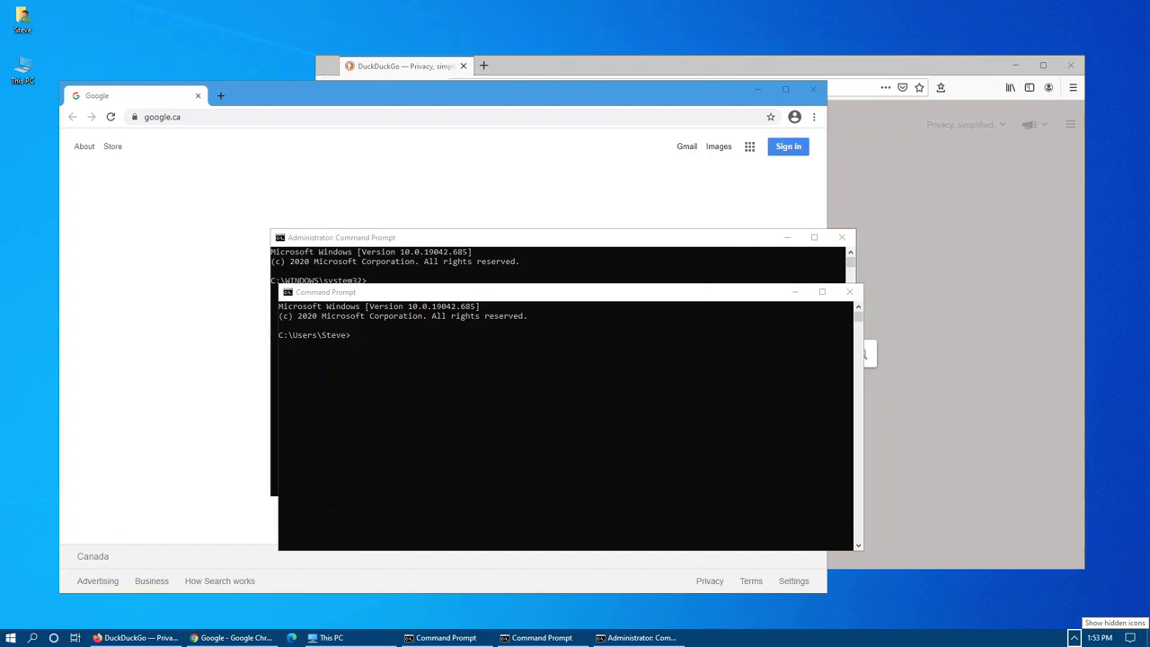
pyautogui.press('Return')
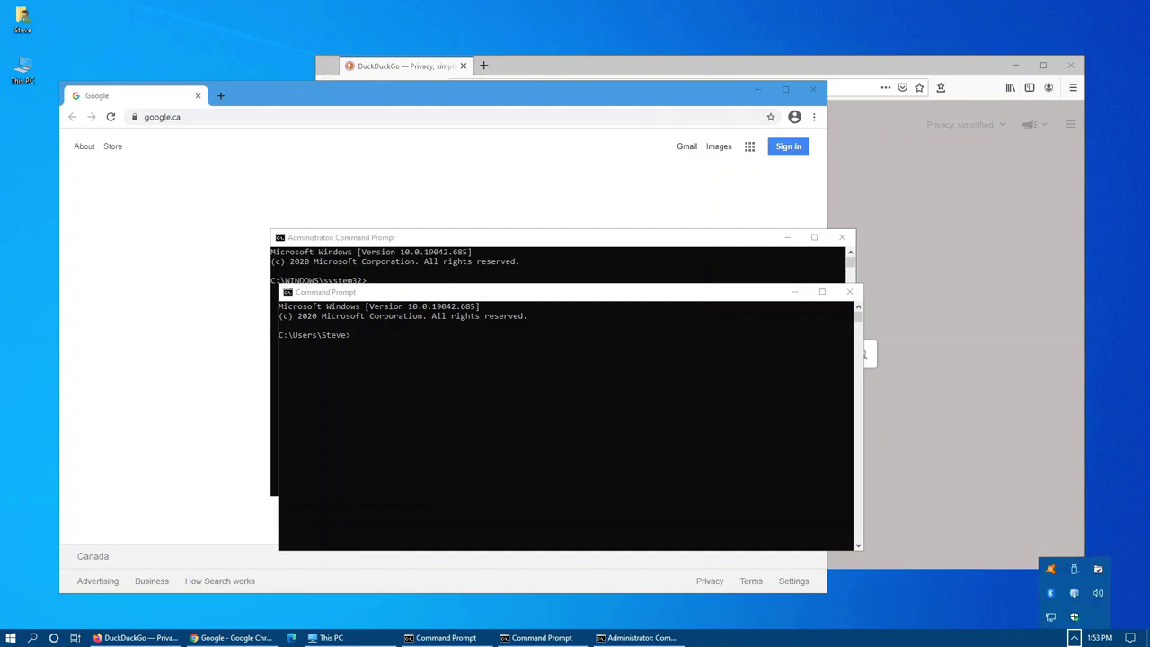
pyautogui.press('Up')
pyautogui.press('Up')
pyautogui.press('Left')
pyautogui.press('Right')
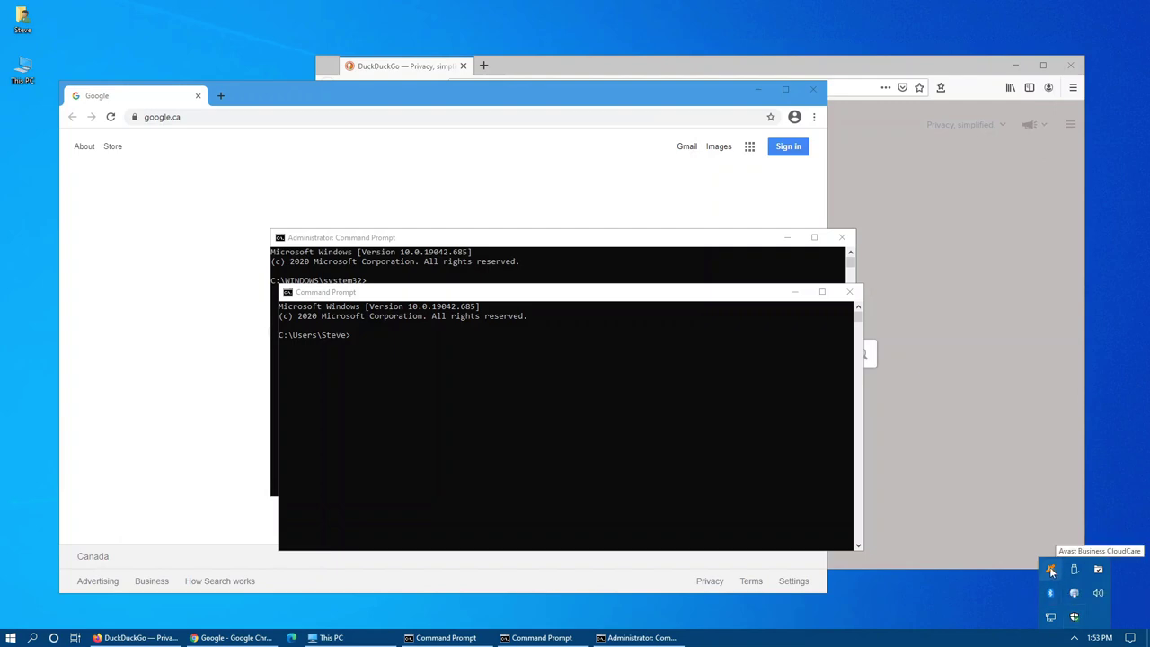
# - Move the Avast Business CloudCare icon onto the taskbar and back among the hidden icons, and collapse the hidden icons
pyautogui.moveTo(1072, 616); pyautogui.dragTo(1082, 639)
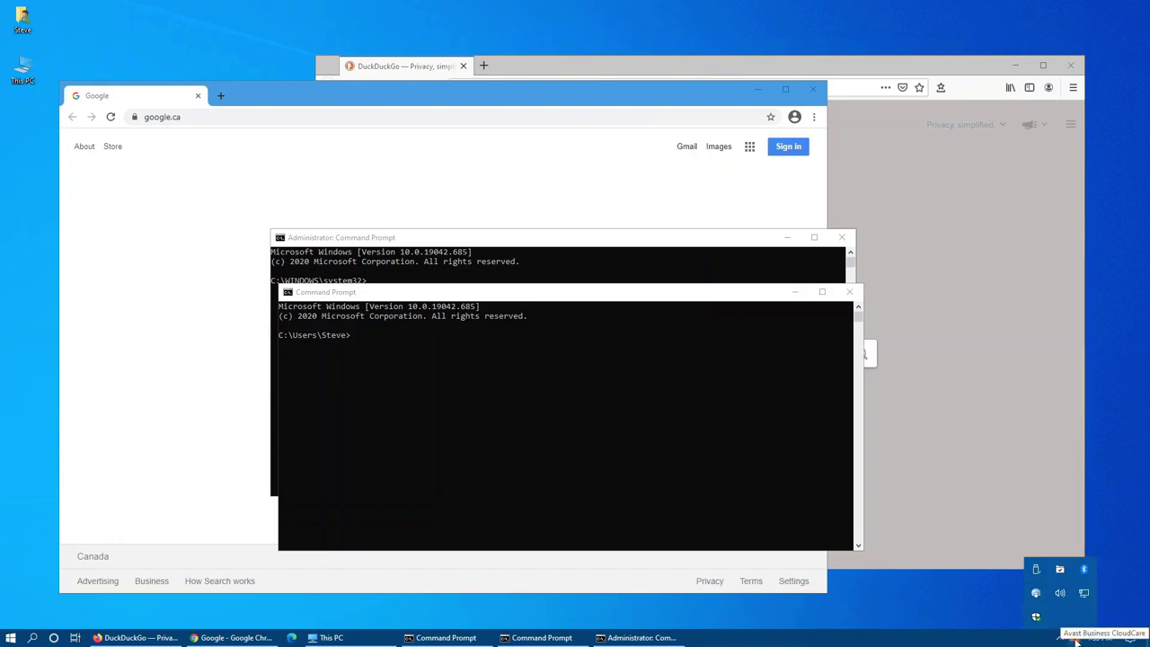
pyautogui.moveTo(1076, 641); pyautogui.dragTo(1063, 622)
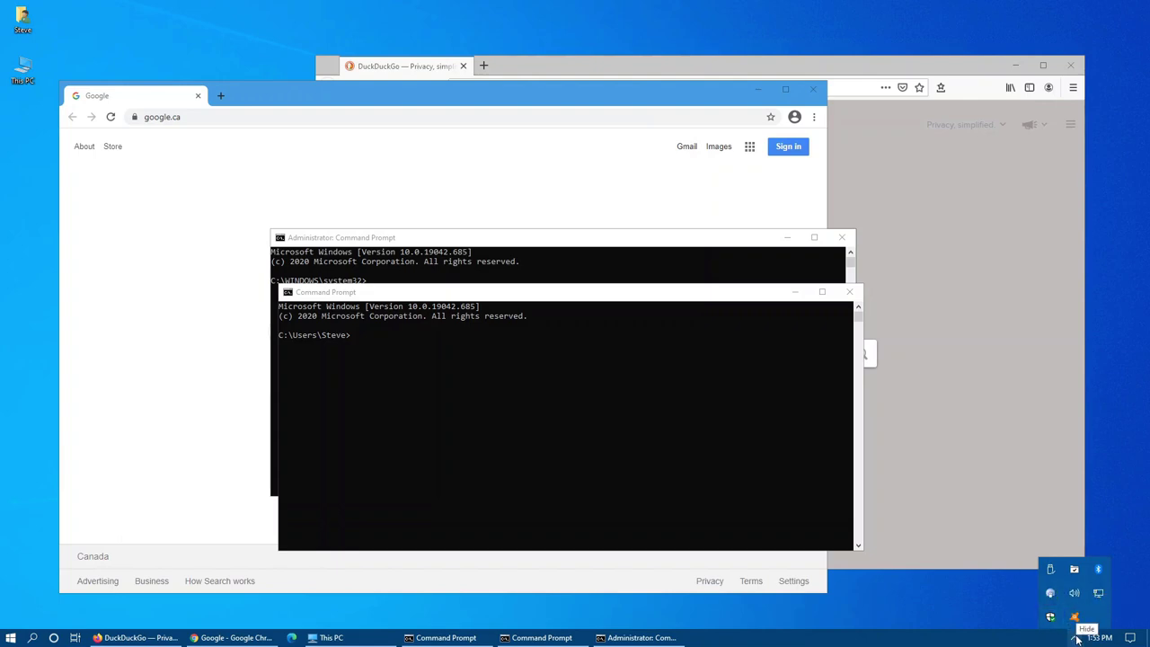
pyautogui.click(1077, 639)
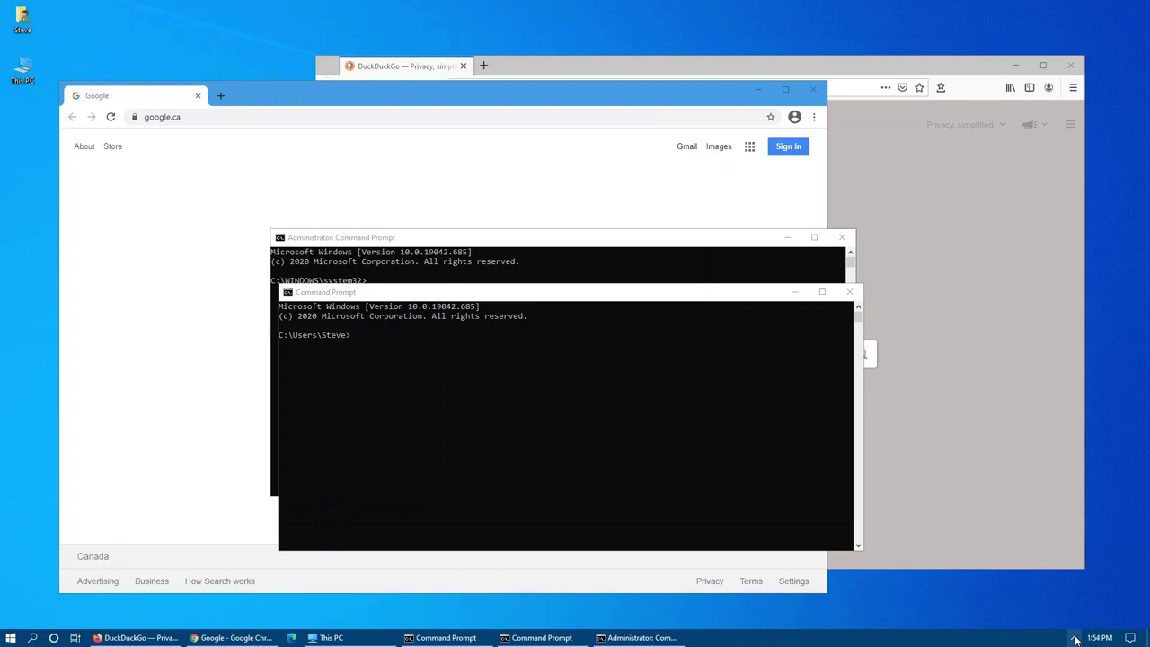
# - Open the Action Center
pyautogui.press('super+a')
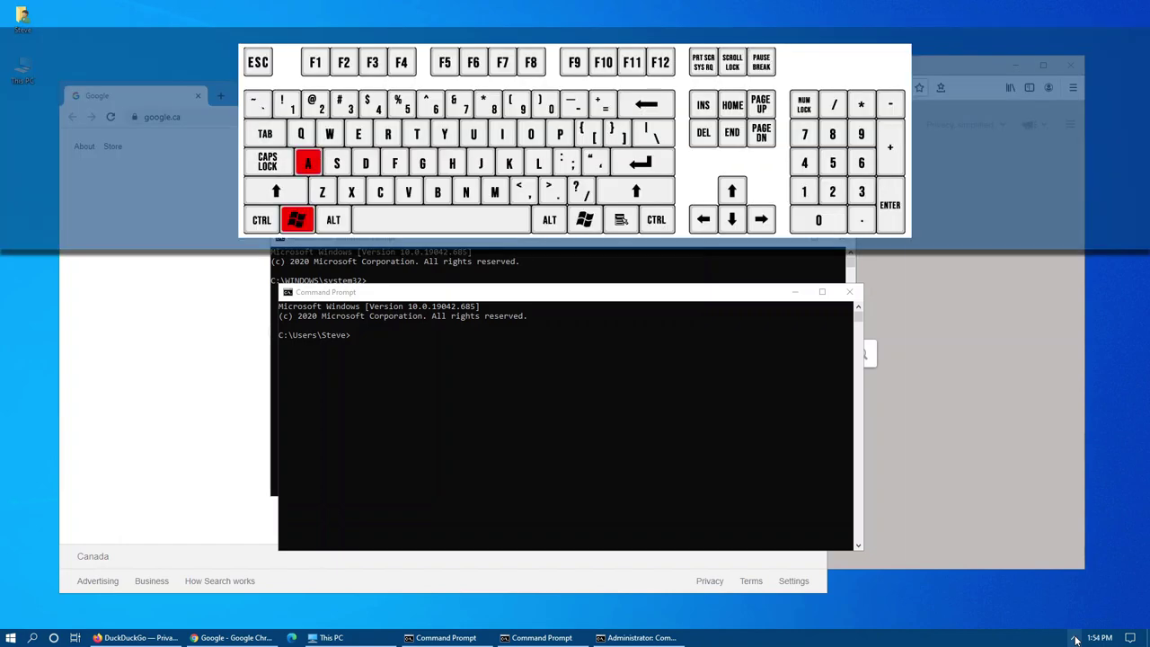